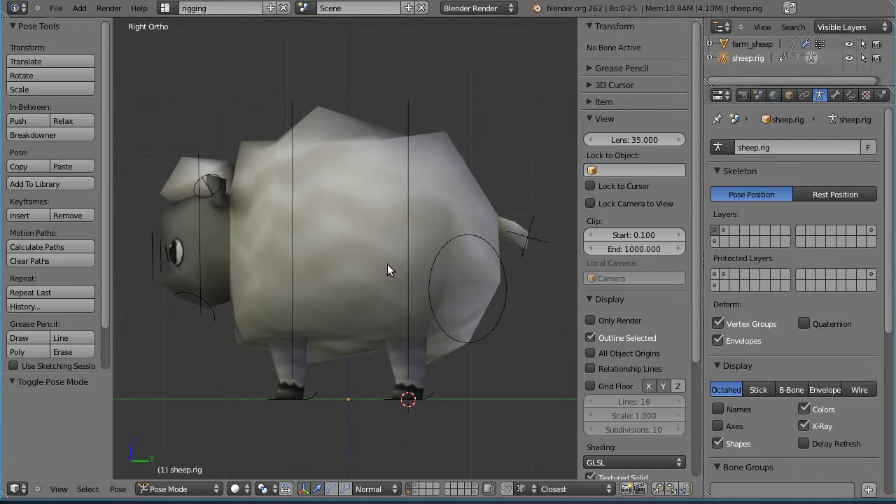
# - Test-move the left rear foot control and the hips control, cancelling both moves
pyautogui.rightClick(400, 403)
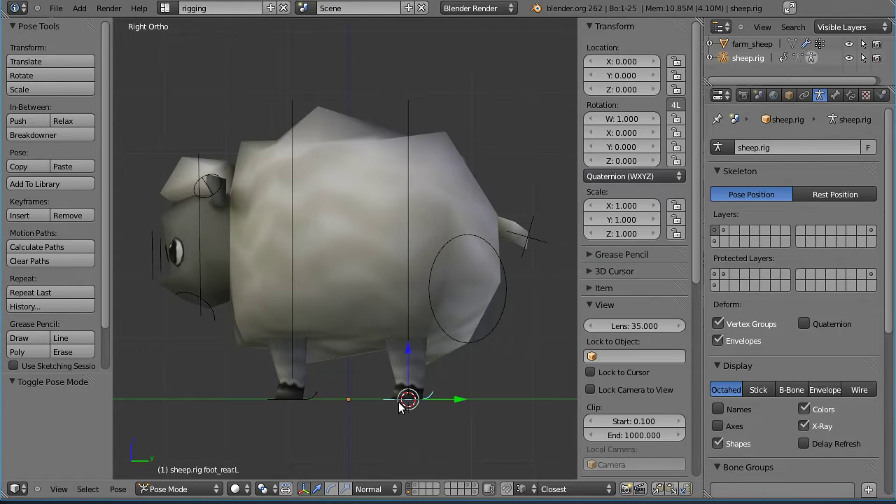
pyautogui.press('g')
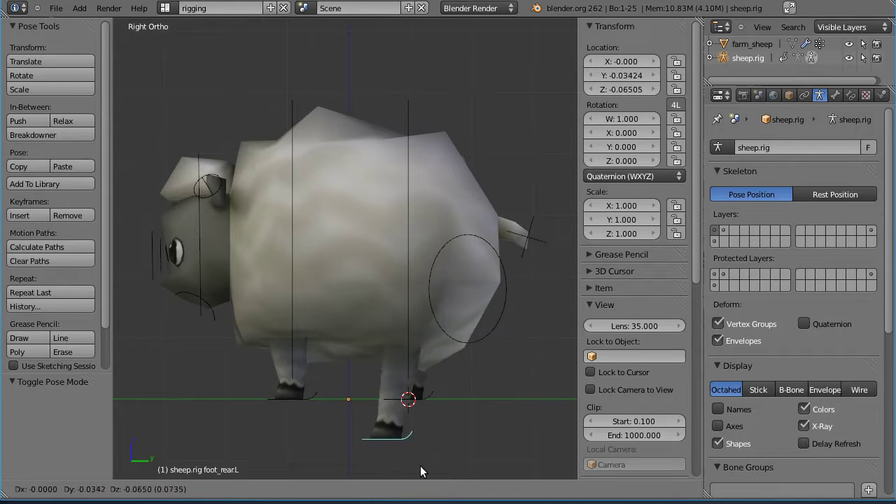
pyautogui.press('Escape')
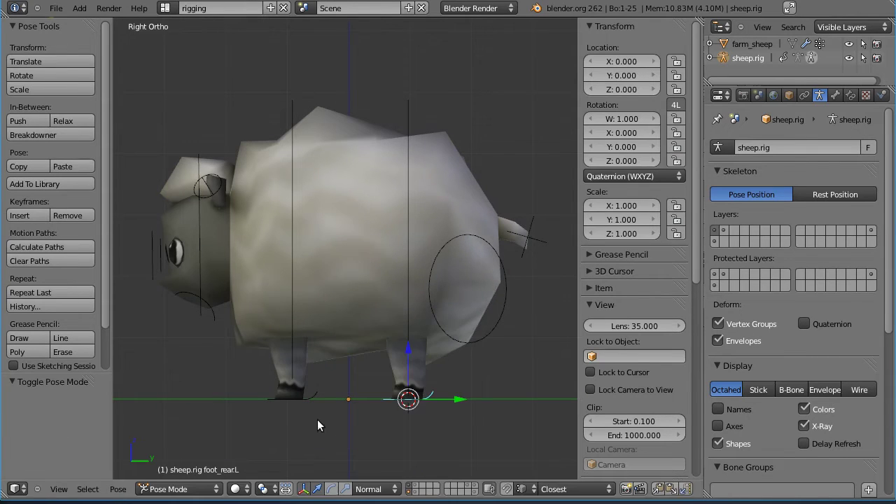
pyautogui.rightClick(412, 169)
pyautogui.press('g')
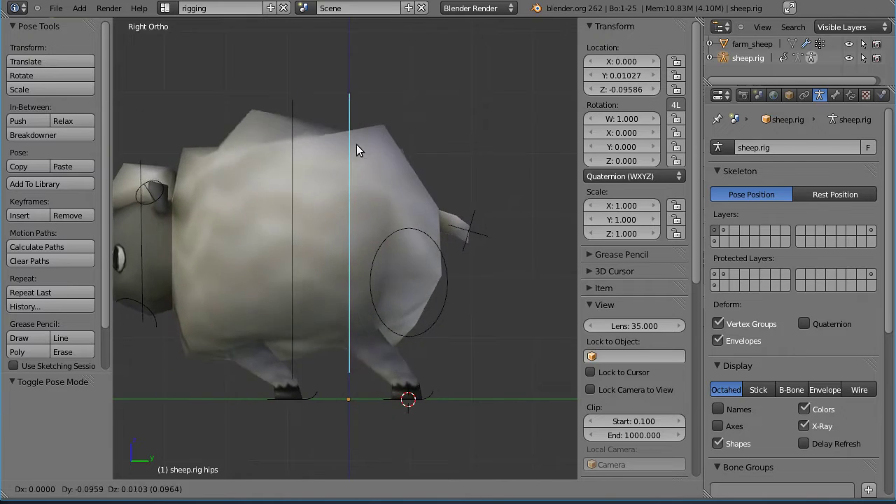
pyautogui.press('Escape')
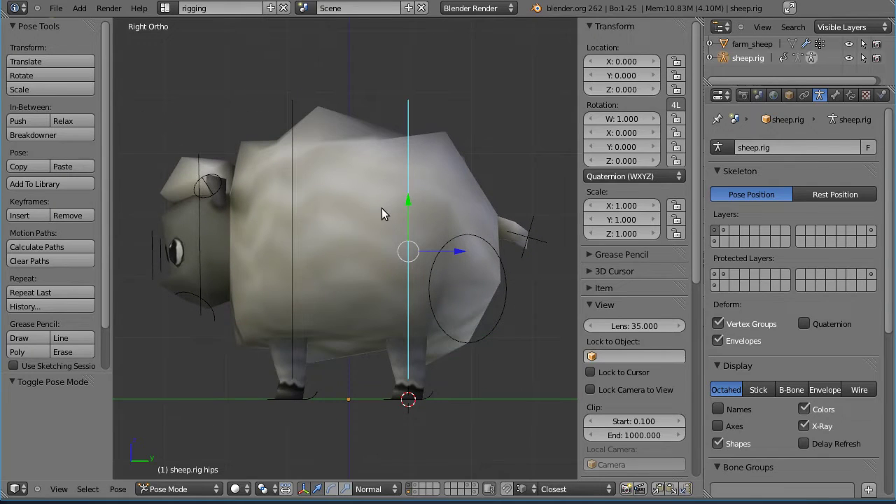
# - Select the tail, then try rotating the left ear and scaling the jaw, cancelling each
pyautogui.rightClick(543, 238)
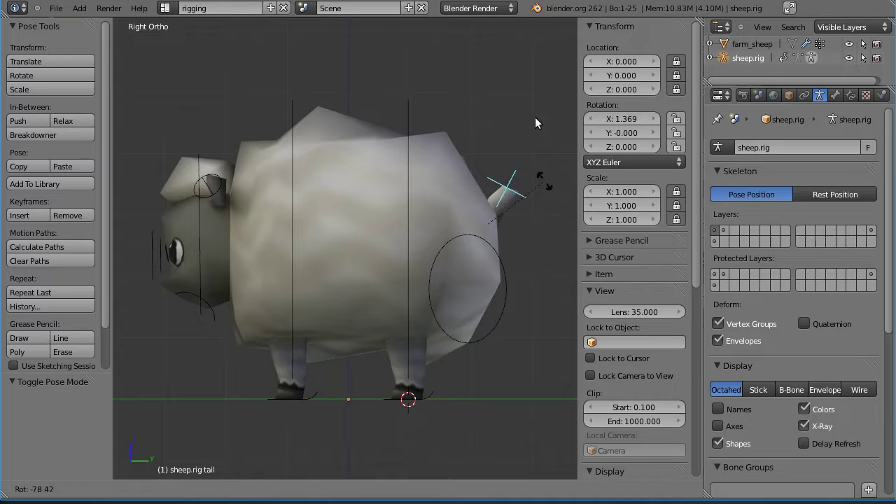
pyautogui.rightClick(224, 180)
pyautogui.press('r')
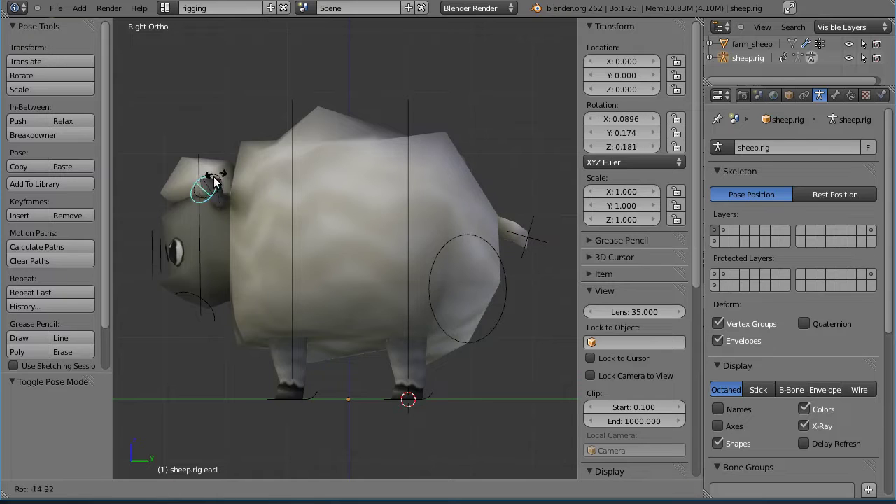
pyautogui.press('Escape')
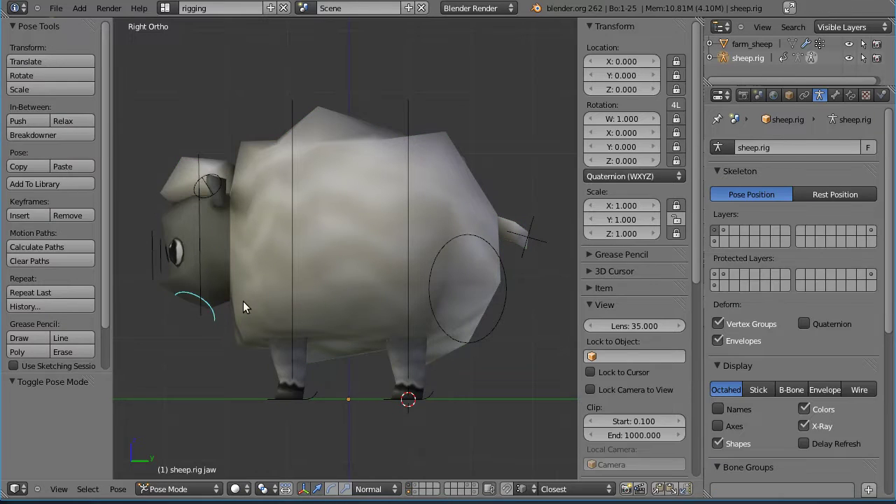
pyautogui.press('s')
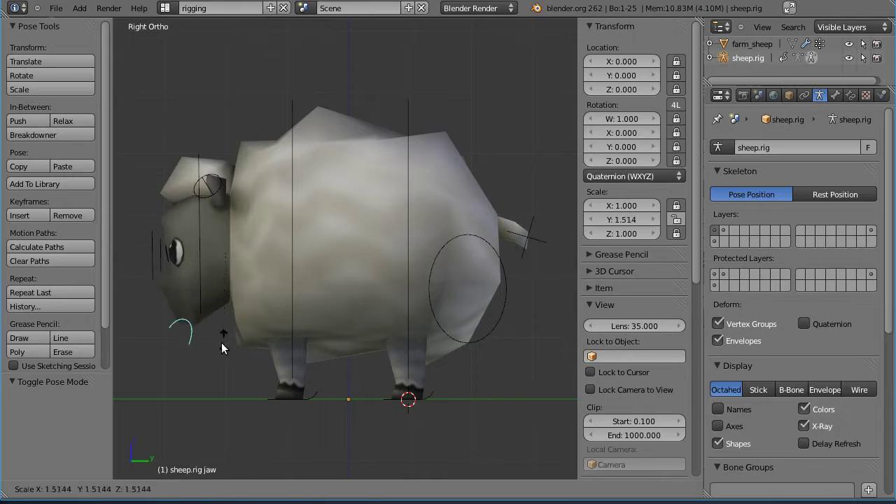
pyautogui.press('Escape')
# - Compare the hips and shoulders bones by selecting each in turn
pyautogui.rightClick(402, 117)
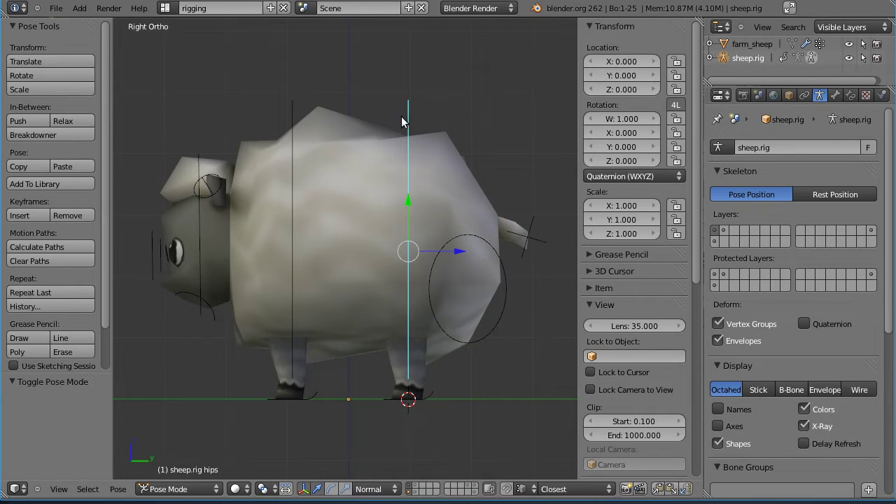
pyautogui.rightClick(293, 121)
pyautogui.rightClick(410, 117)
pyautogui.rightClick(291, 120)
pyautogui.rightClick(417, 109)
# - Switch to Object Mode, select farm_sheep, then sheep.rig, and return to Pose Mode
pyautogui.hotkey('ctrl', 'Tab')
pyautogui.rightClick(281, 123)
pyautogui.rightClick(292, 119)
pyautogui.hotkey('ctrl', 'Tab')
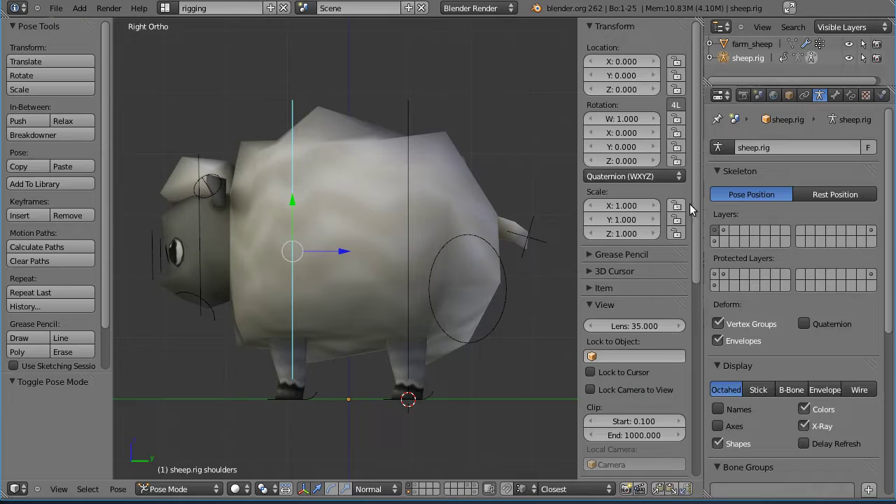
# - Show the second bone layer and select the hips and shoulders bones
pyautogui.click(725, 230)
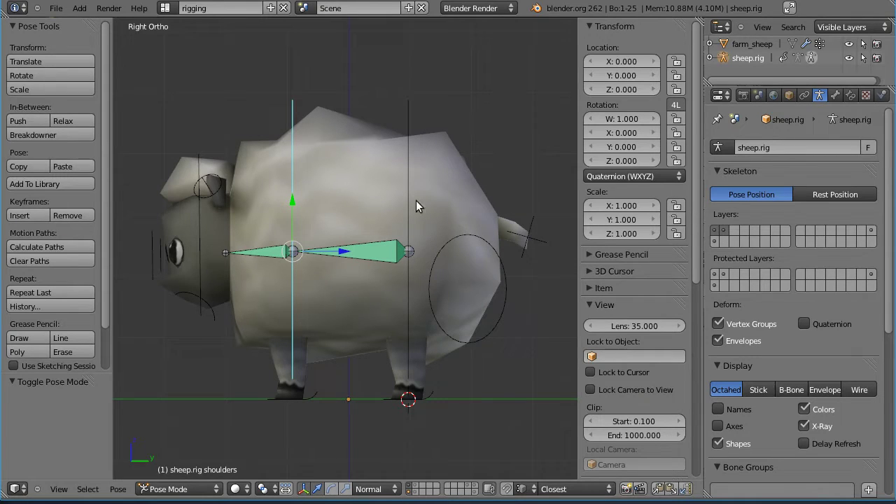
pyautogui.rightClick(410, 142)
pyautogui.rightClick(291, 109)
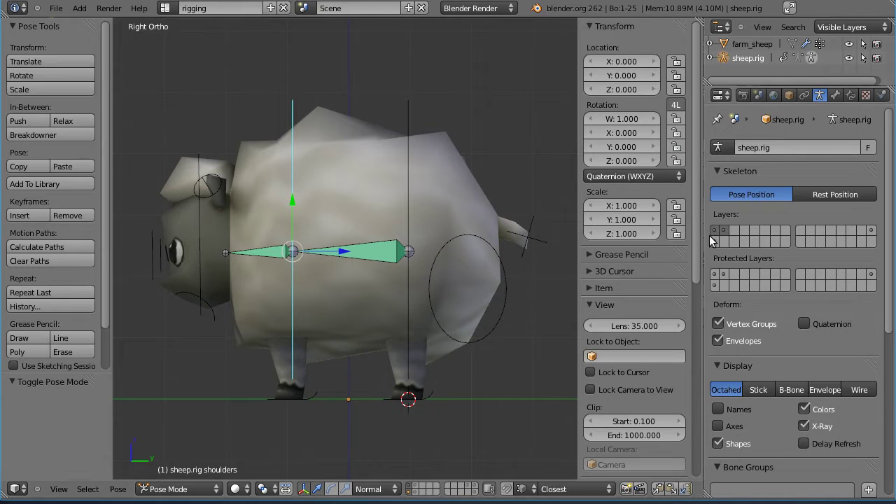
# - Test-move the hips to stretch the body, select DEF-belly, then start moving the hips again
pyautogui.rightClick(409, 149)
pyautogui.press('g')
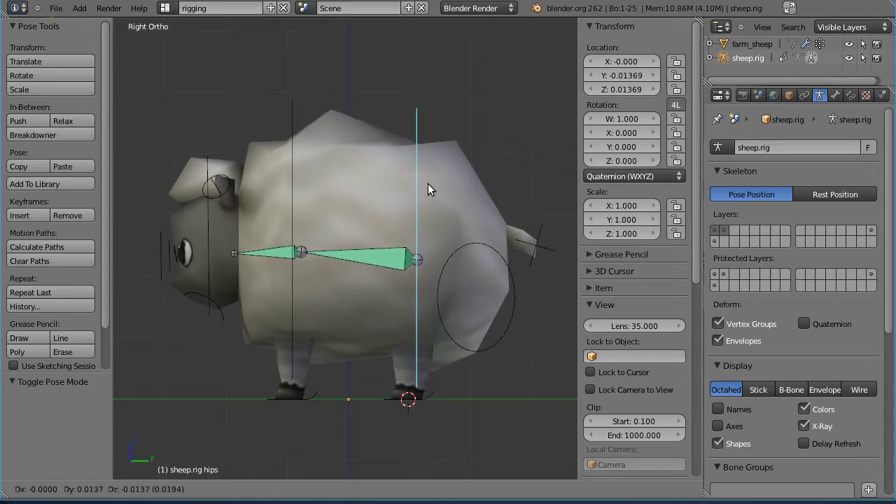
pyautogui.rightClick(381, 247)
pyautogui.rightClick(382, 250)
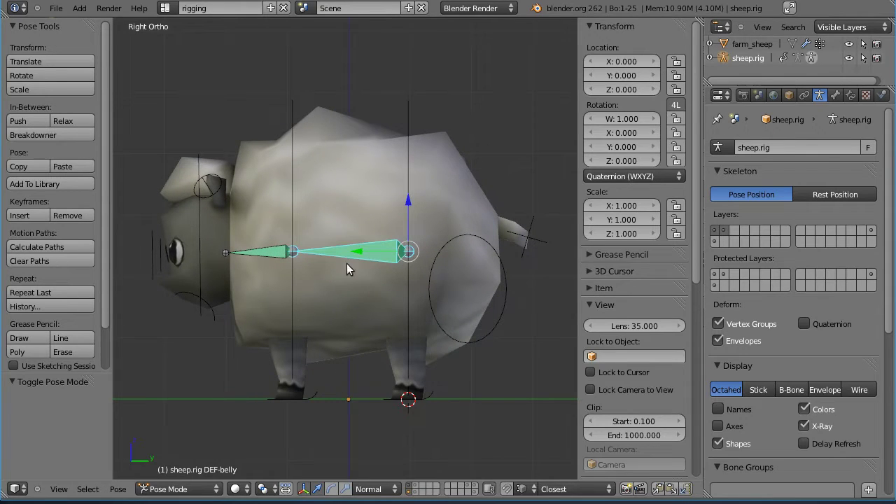
pyautogui.rightClick(411, 210)
pyautogui.press('g')
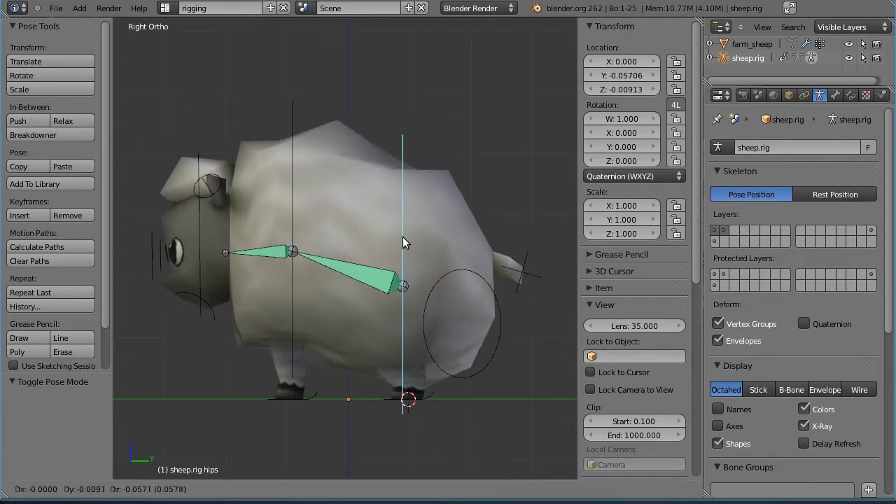
# - Cancel the hips move, zoom in on the bones, switch to wireframe and show the leg bone layer
pyautogui.press('Escape')
pyautogui.scroll(3, 273, 261)
pyautogui.keyDown('shift'); pyautogui.moveTo(273, 261); pyautogui.dragTo(341, 201, button='middle'); pyautogui.keyUp('shift')
pyautogui.press('z')
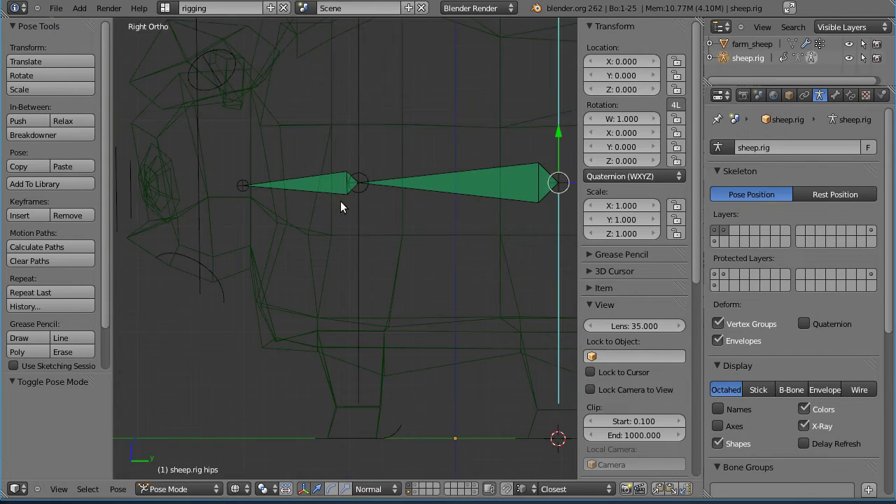
pyautogui.keyDown('shift'); pyautogui.click(714, 241); pyautogui.keyUp('shift')
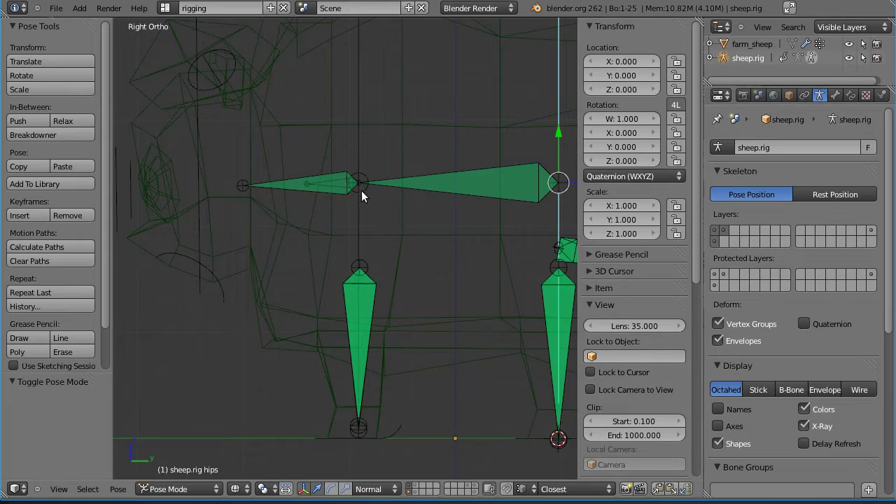
# - Select shoulder_target, test-move the shoulders bone and cancel, then select DEF-belly
pyautogui.rightClick(333, 184)
pyautogui.keyDown('shift'); pyautogui.moveTo(369, 142); pyautogui.dragTo(367, 201, button='middle'); pyautogui.keyUp('shift')
pyautogui.rightClick(362, 147)
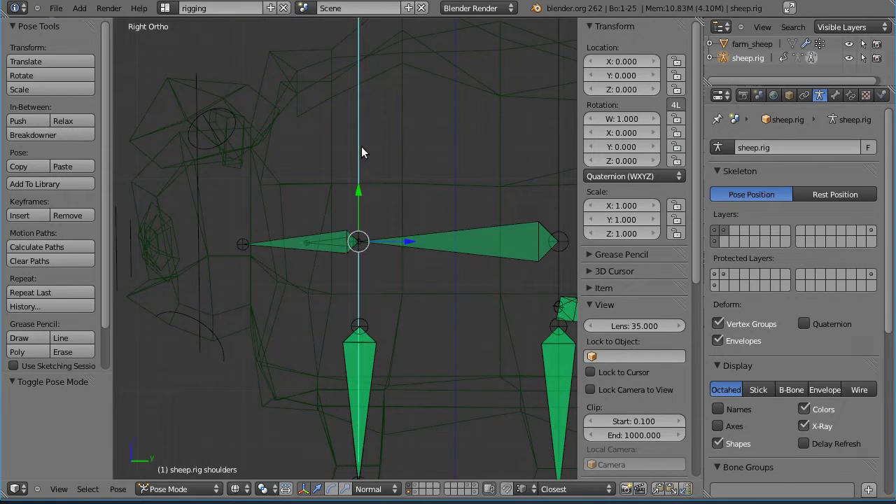
pyautogui.press('g')
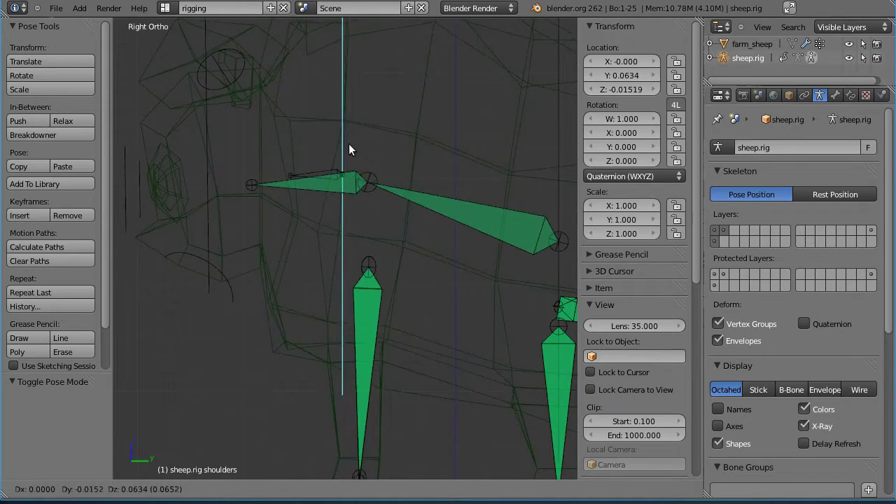
pyautogui.press('Escape')
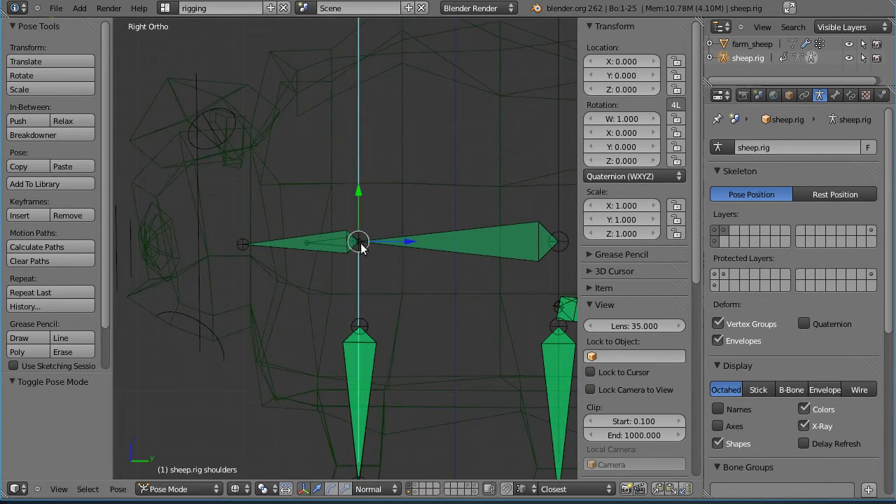
pyautogui.rightClick(413, 245)
# - Inspect the bone constraints of DEF-belly, shoulder_target and DEF-shoulders (Copy Rotation)
pyautogui.click(852, 95)
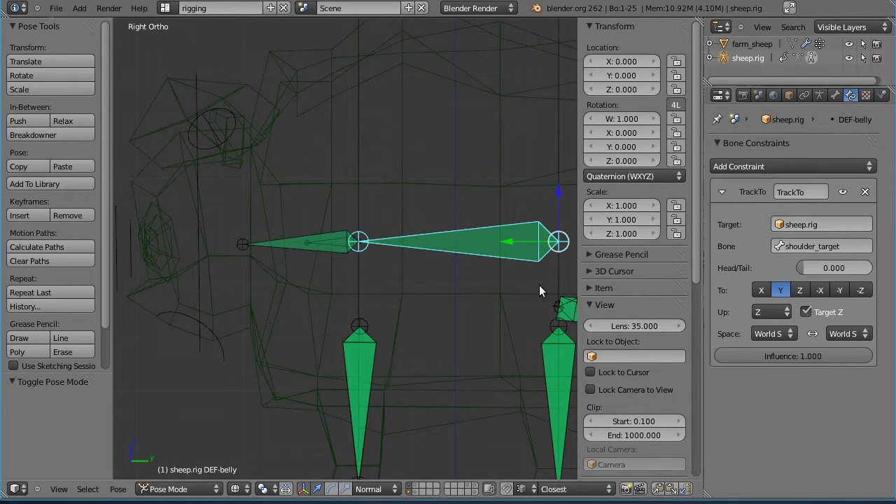
pyautogui.rightClick(322, 242)
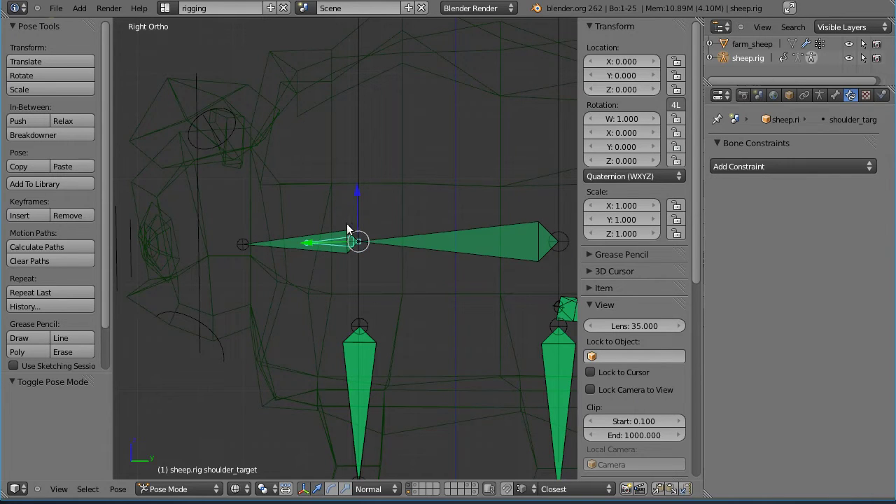
pyautogui.rightClick(299, 243)
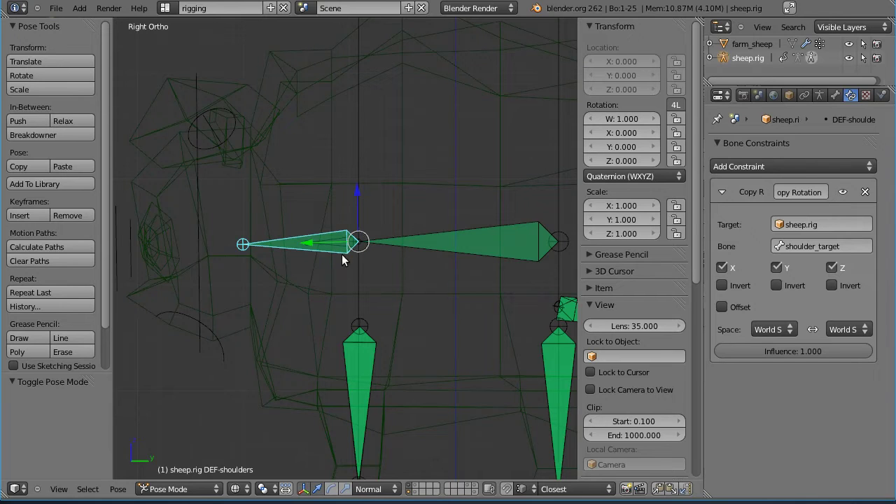
pyautogui.rightClick(337, 248)
# - Test-move the shoulders control, review DEF-belly's Track To, then move the shoulders again
pyautogui.rightClick(360, 217)
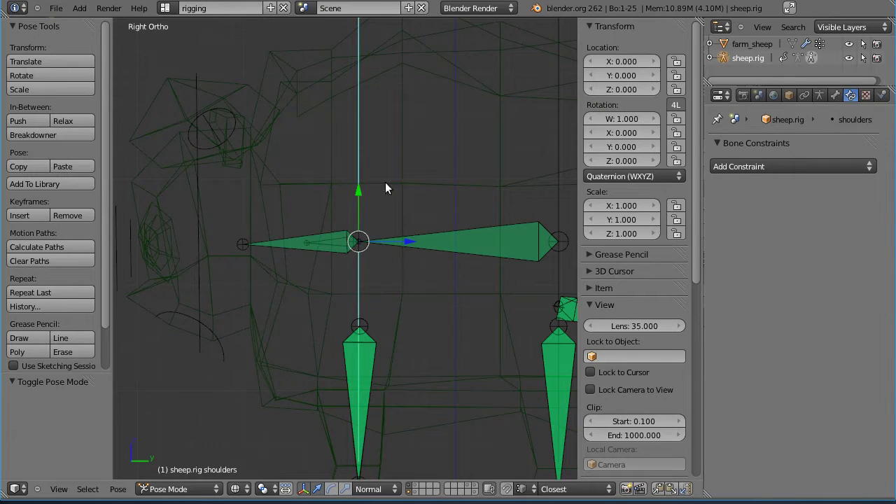
pyautogui.press('g')
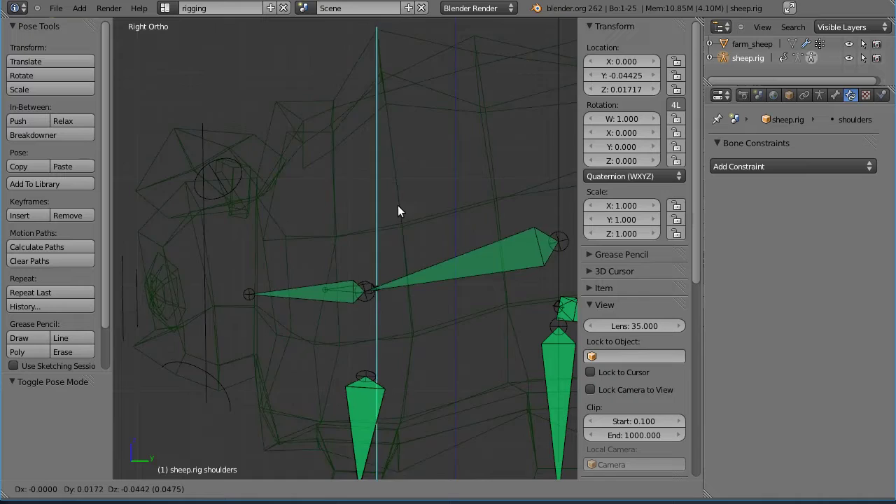
pyautogui.press('Escape')
pyautogui.rightClick(476, 242)
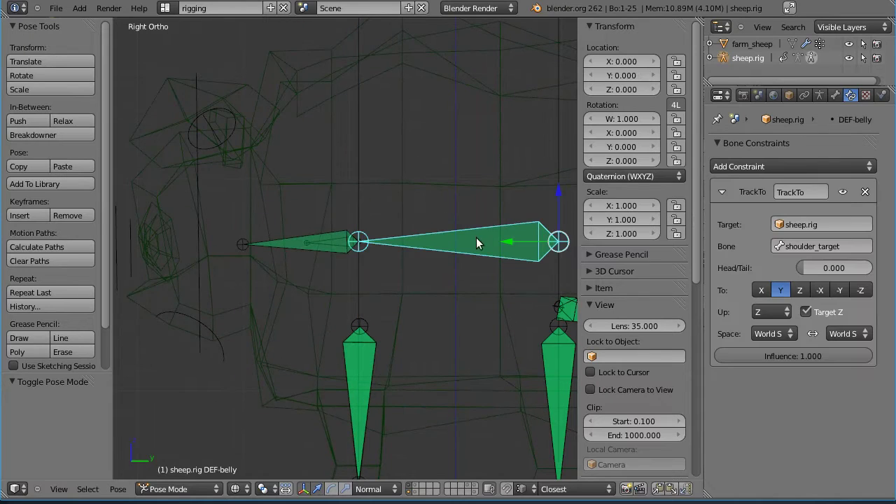
pyautogui.rightClick(360, 157)
pyautogui.press('g')
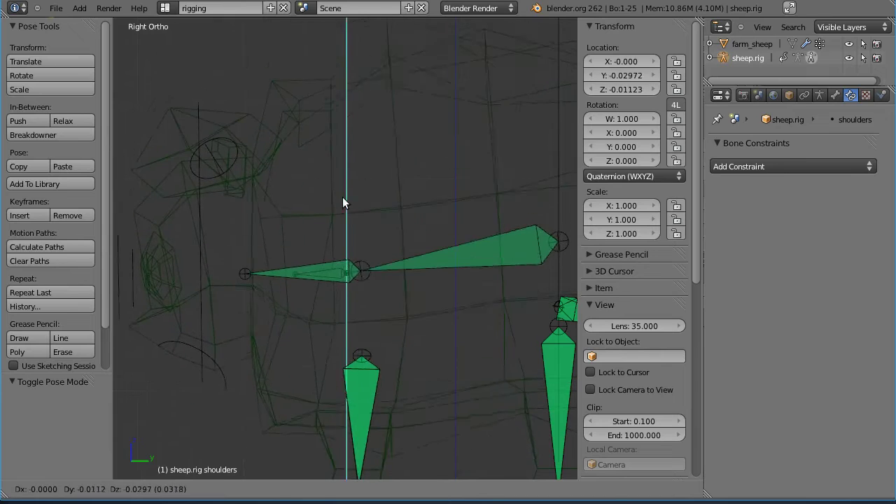
pyautogui.press('Escape')
pyautogui.press('r')
pyautogui.press('Escape')
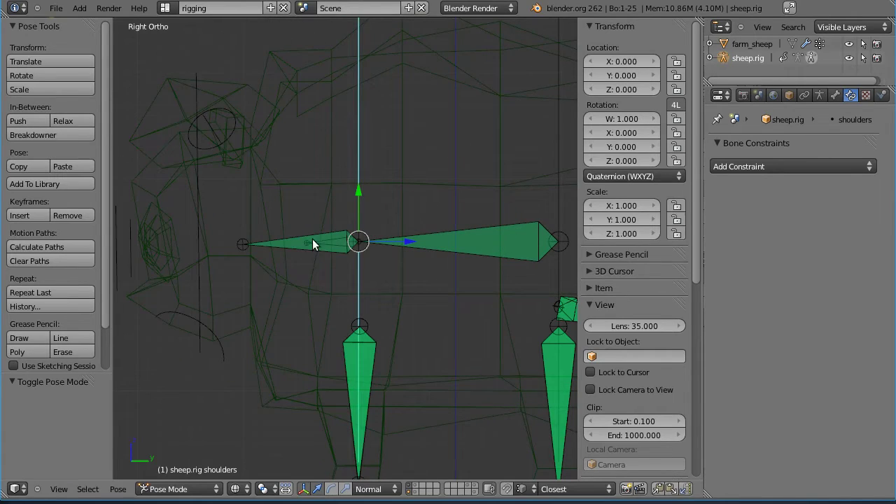
pyautogui.press('r')
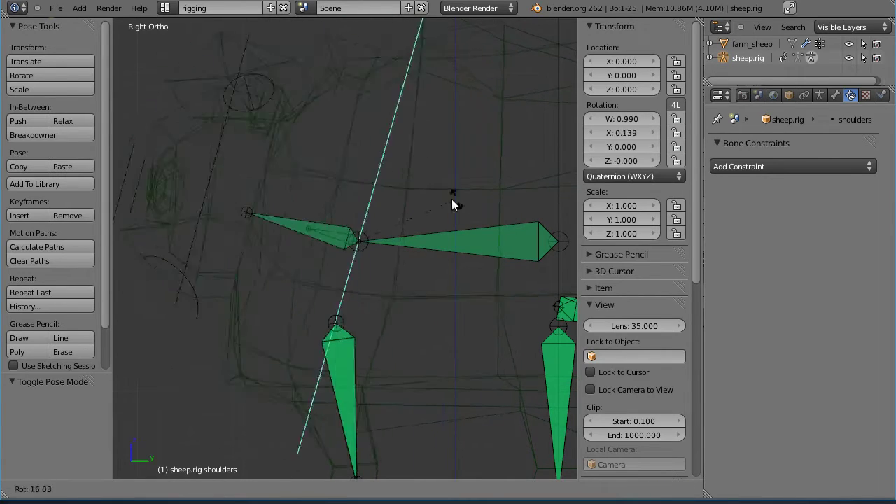
pyautogui.press('Escape')
pyautogui.scroll(-5, 388, 229)
pyautogui.press('r')
pyautogui.press('Escape')
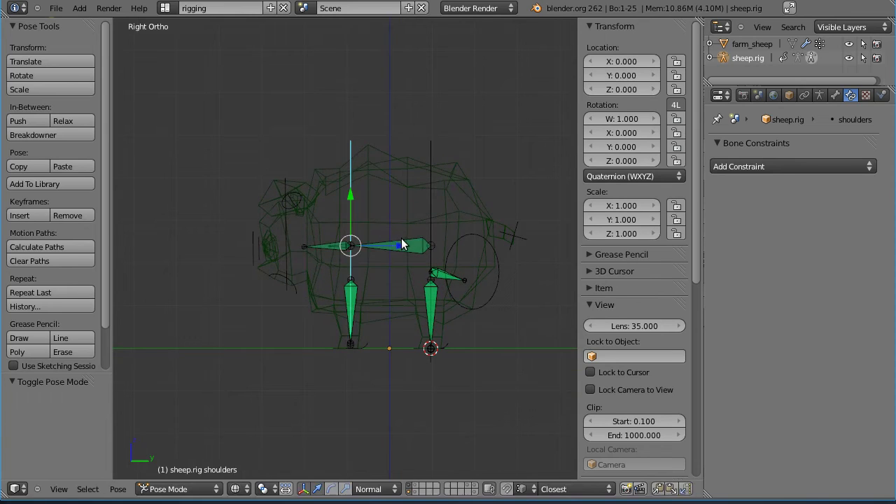
pyautogui.press('r')
pyautogui.press('Escape')
pyautogui.scroll(3, 344, 189)
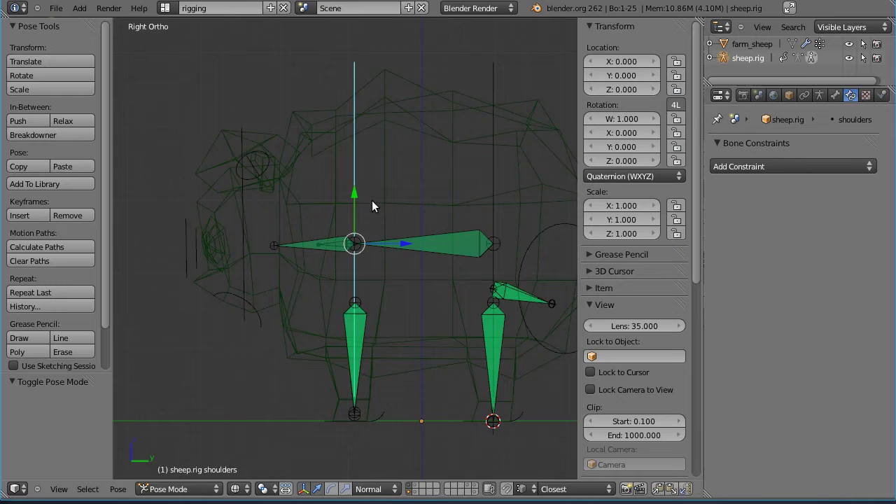
pyautogui.press('g')
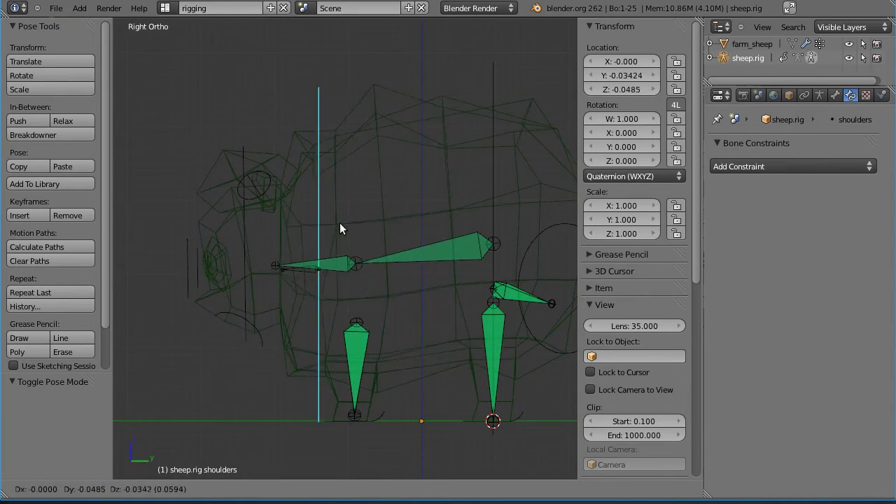
pyautogui.press('Escape')
pyautogui.scroll(-4, 376, 295)
pyautogui.scroll(4, 382, 301)
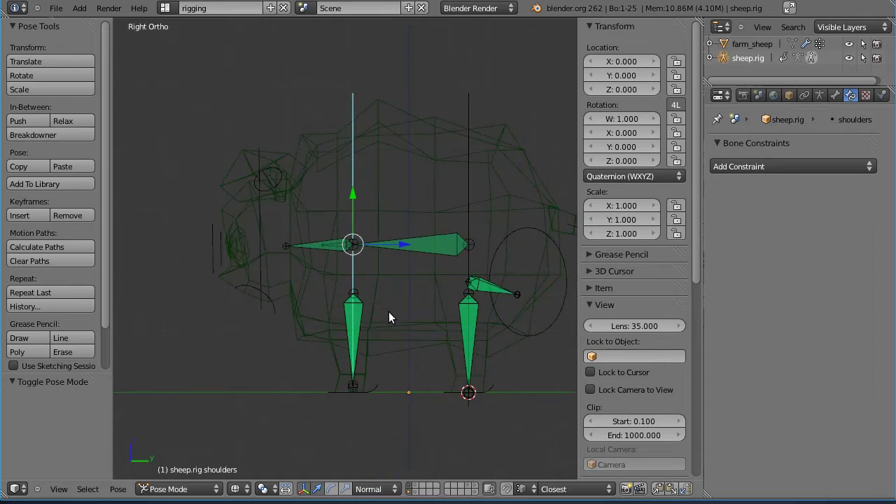
pyautogui.keyDown('shift'); pyautogui.moveTo(390, 318); pyautogui.dragTo(320, 276, button='middle'); pyautogui.keyUp('shift')
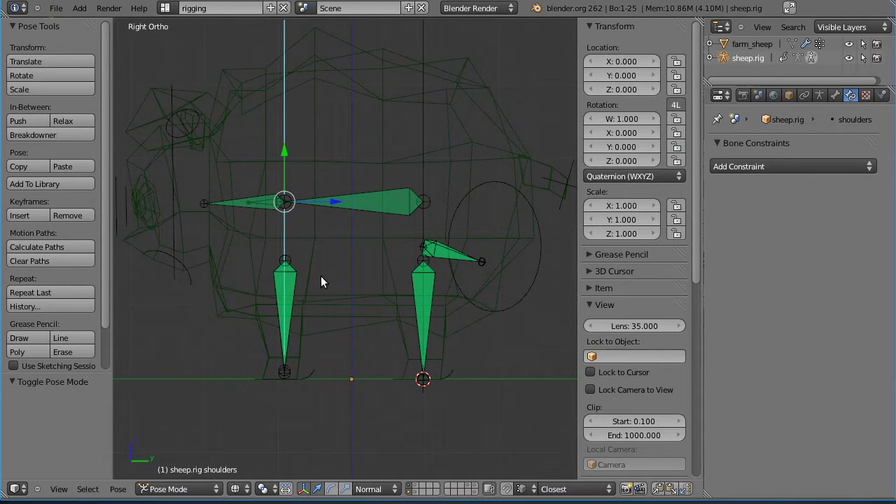
pyautogui.moveTo(321, 276)
pyautogui.mouseDown(button='middle')
pyautogui.moveTo(374, 295)
pyautogui.moveTo(314, 291)
pyautogui.moveTo(319, 252)
pyautogui.moveTo(359, 238)
pyautogui.moveTo(282, 239)
pyautogui.moveTo(248, 215)
pyautogui.moveTo(121, 239)
pyautogui.moveTo(175, 239)
pyautogui.mouseUp(button='middle')
# - Switch to solid shading, select hips_L and orbit to the sheep's rear
pyautogui.press('z')
pyautogui.rightClick(366, 266)
pyautogui.moveTo(366, 267); pyautogui.dragTo(299, 272, button='middle')
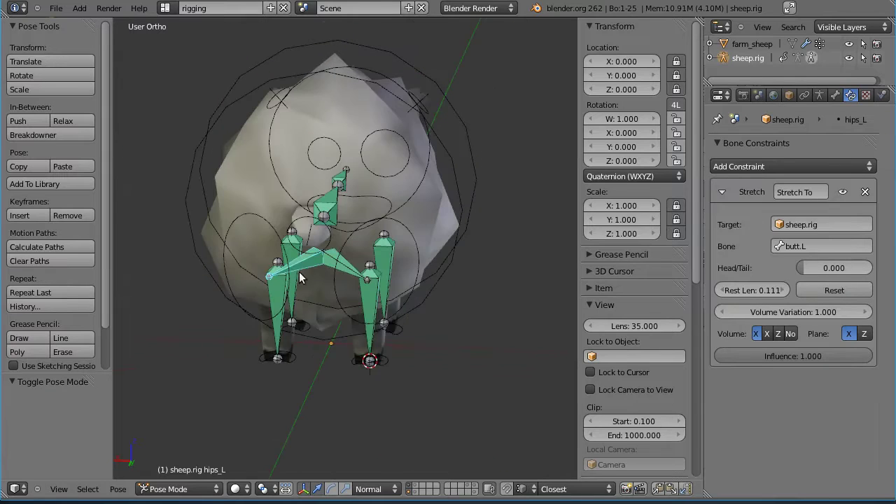
pyautogui.scroll(2, 299, 277)
# - Test-stretch the hips with the butt.L and butt.R controls, cancelling each move
pyautogui.rightClick(206, 189)
pyautogui.press('g')
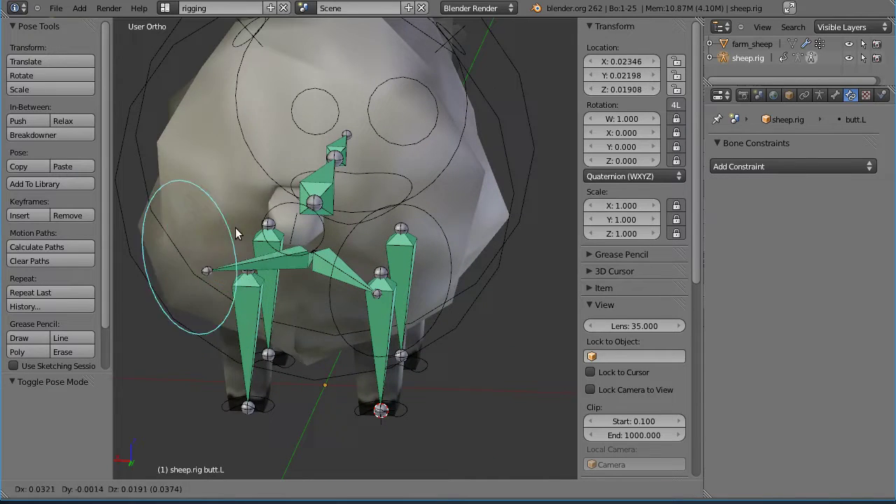
pyautogui.press('Escape')
pyautogui.rightClick(424, 209)
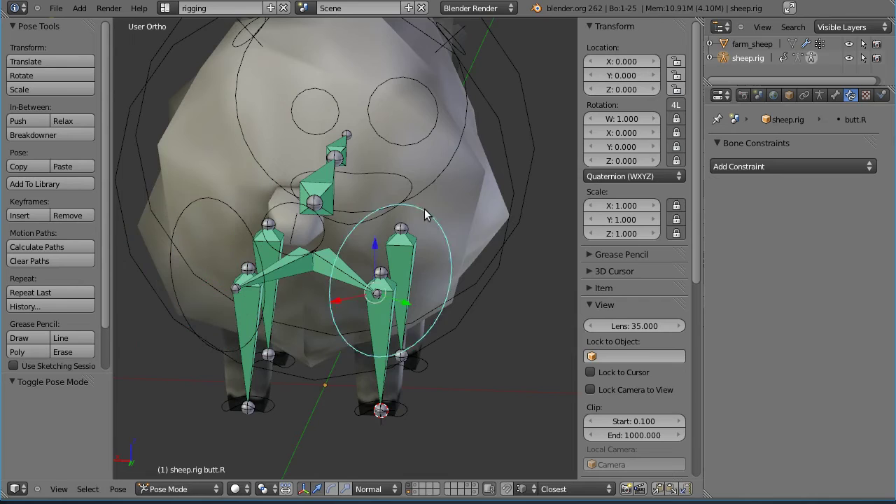
pyautogui.press('g')
pyautogui.press('Escape')
# - Select hips_L and hips_R, then orbit to an angled side view
pyautogui.rightClick(315, 264)
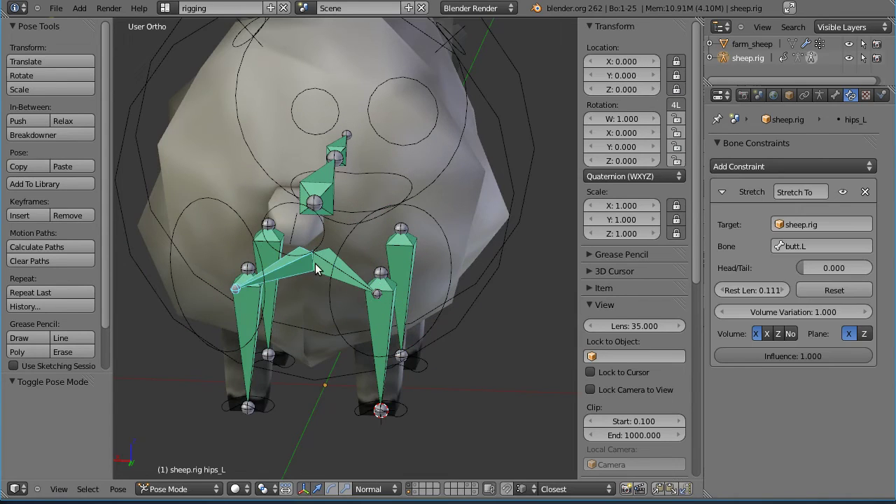
pyautogui.rightClick(328, 260)
pyautogui.moveTo(314, 250); pyautogui.dragTo(463, 246, button='middle')
pyautogui.scroll(3, 375, 260)
pyautogui.moveTo(375, 260); pyautogui.dragTo(276, 110, button='middle')
# - Select ear.L in front orthographic view and test moving and rotating it, cancelling both
pyautogui.rightClick(344, 150)
pyautogui.moveTo(344, 151); pyautogui.dragTo(444, 140, button='middle')
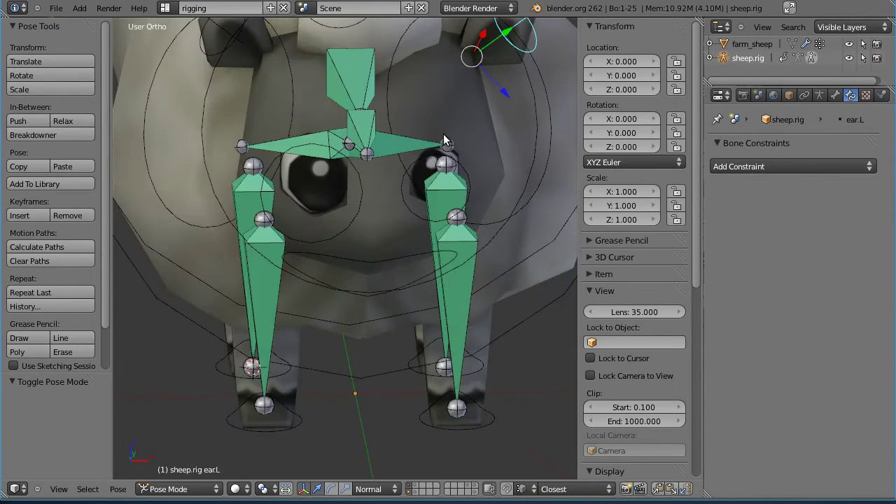
pyautogui.scroll(-4, 400, 163)
pyautogui.press('KP_1')
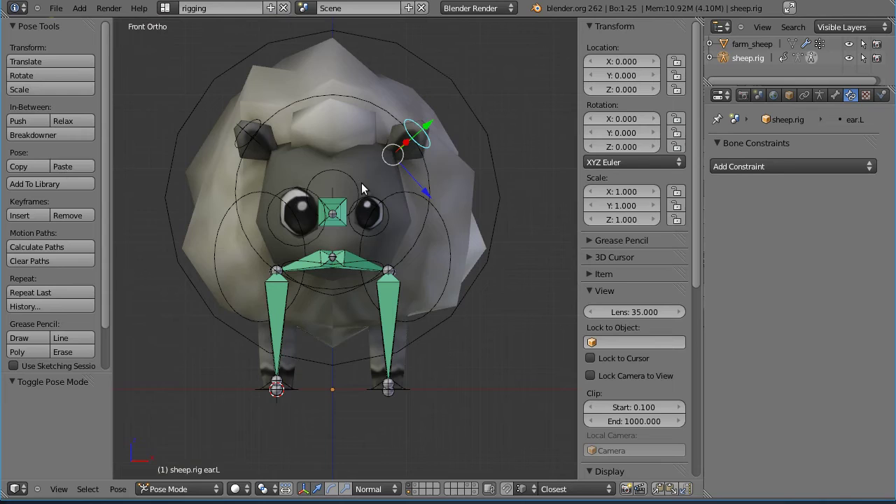
pyautogui.press('g')
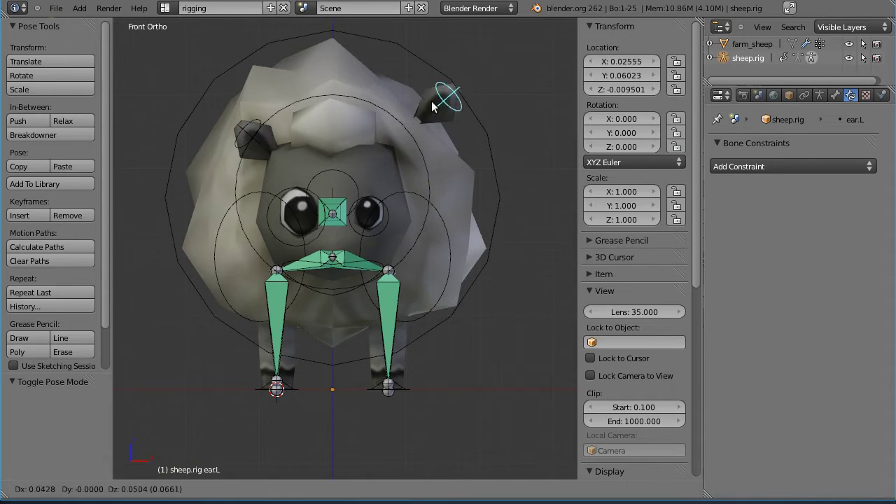
pyautogui.press('Escape')
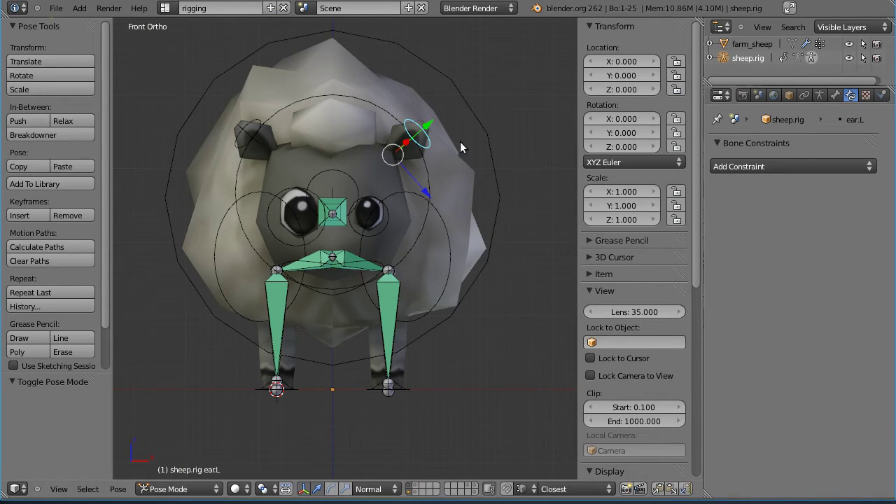
pyautogui.press('r')
pyautogui.press('Escape')
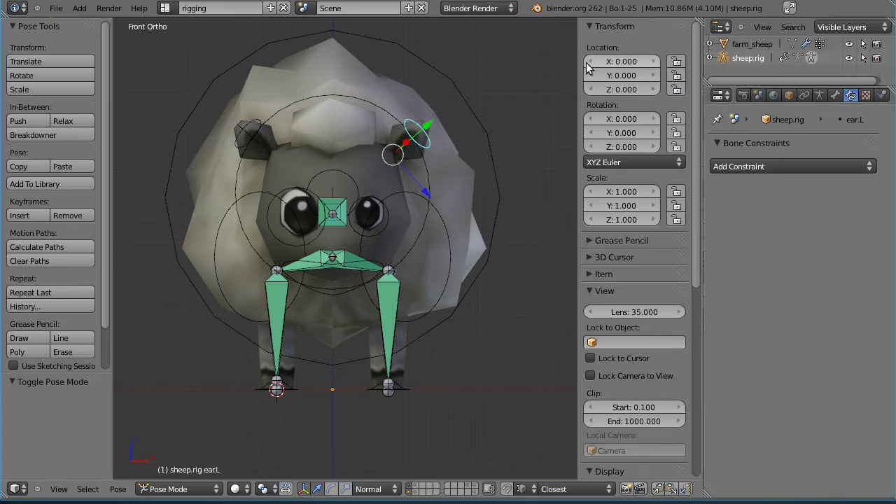
# - Lock ear.L's X, Y and Z location, then confirm the ear still rotates
pyautogui.moveTo(676, 66); pyautogui.dragTo(677, 76)
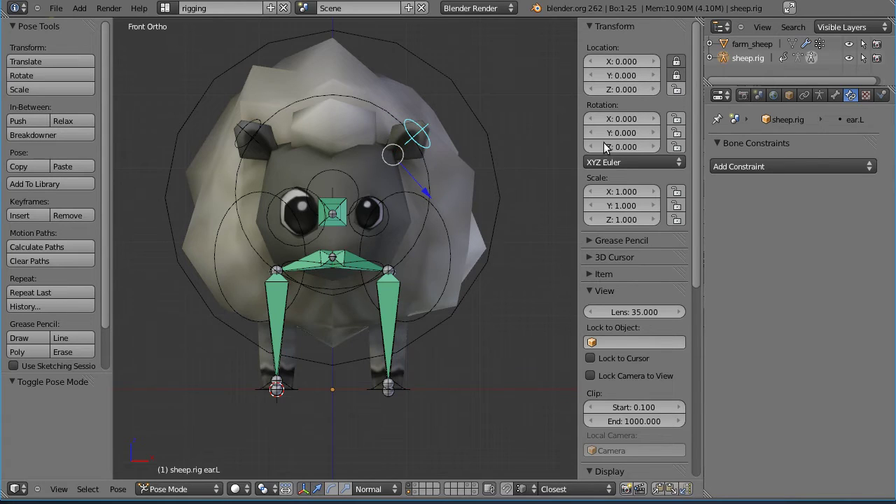
pyautogui.click(675, 89)
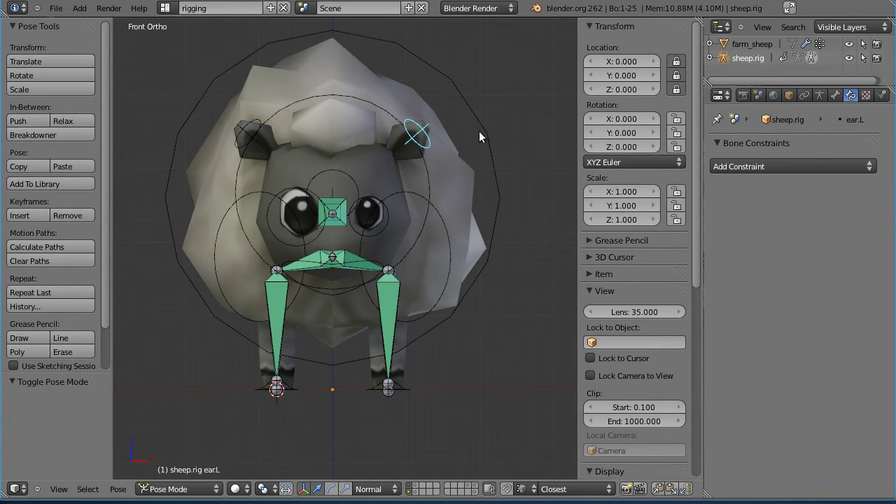
pyautogui.press('r')
pyautogui.press('Escape')
pyautogui.moveTo(431, 122); pyautogui.dragTo(304, 174, button='middle')
pyautogui.scroll(4, 230, 181)
pyautogui.scroll(-4, 218, 172)
pyautogui.moveTo(218, 172); pyautogui.dragTo(343, 133, button='middle')
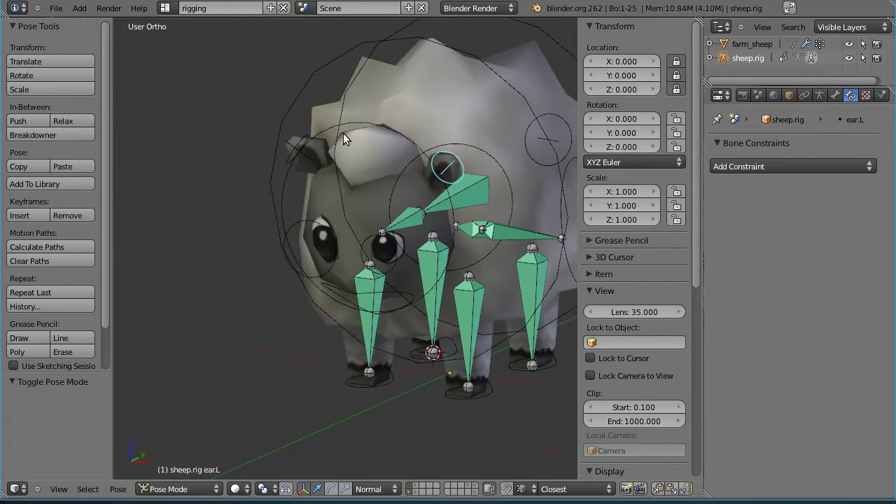
pyautogui.scroll(3, 297, 191)
pyautogui.rightClick(297, 196)
pyautogui.press('s')
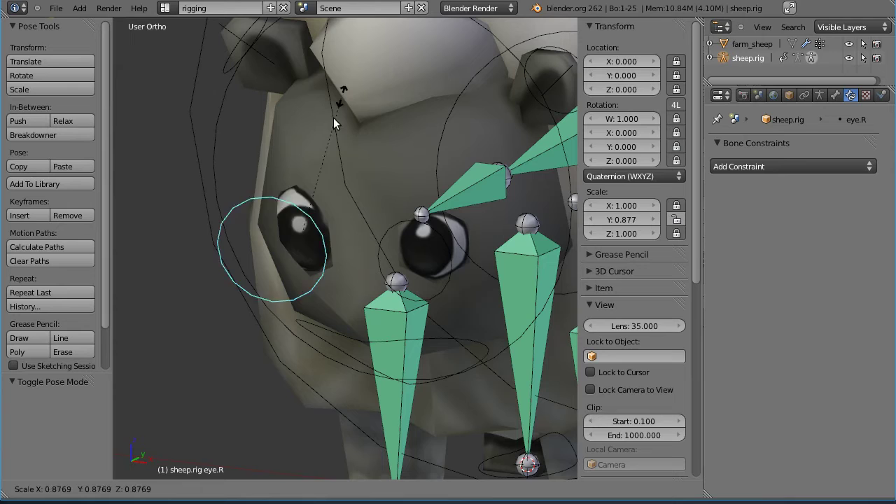
pyautogui.press('Escape')
pyautogui.rightClick(389, 231)
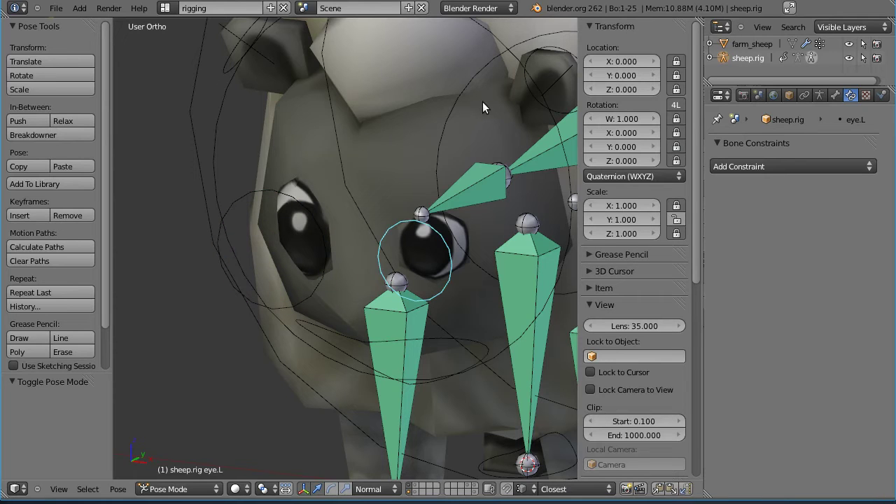
pyautogui.scroll(-5, 460, 140)
pyautogui.moveTo(432, 175); pyautogui.dragTo(357, 154, button='middle')
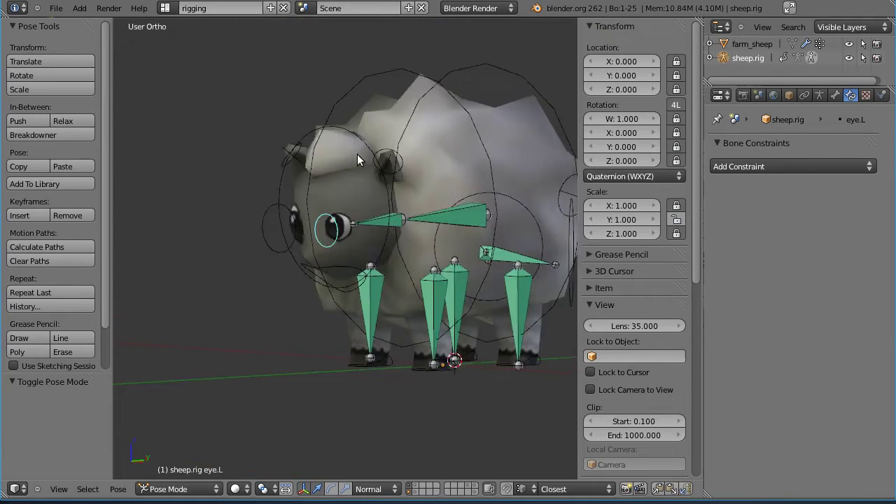
pyautogui.scroll(4, 301, 238)
pyautogui.rightClick(286, 281)
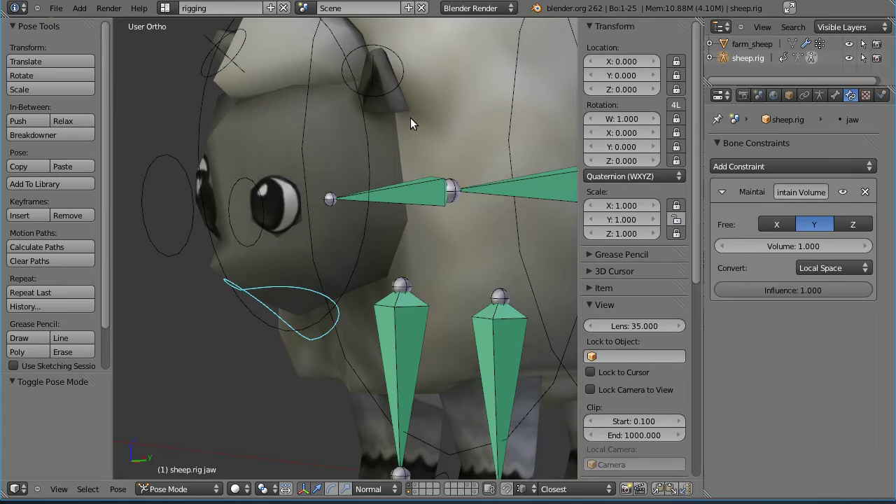
pyautogui.press('s')
pyautogui.press('Escape')
pyautogui.press('s')
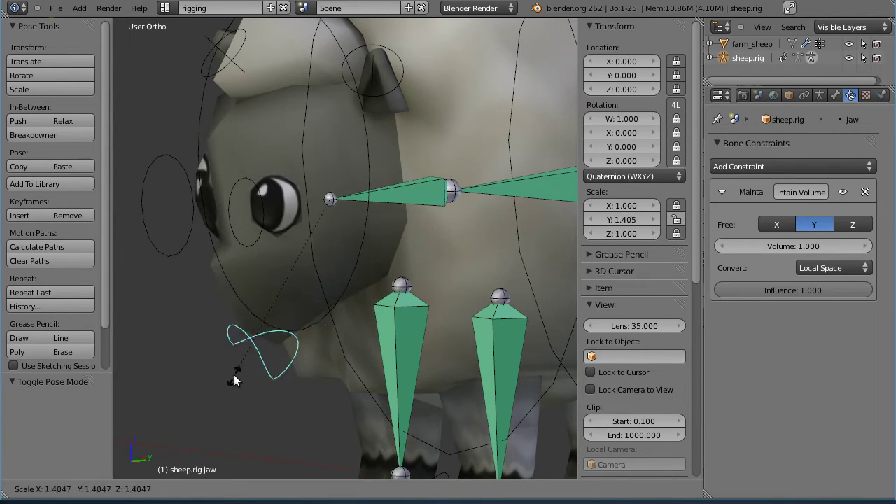
pyautogui.press('Escape')
pyautogui.scroll(-4, 234, 379)
pyautogui.moveTo(449, 201); pyautogui.dragTo(367, 209, button='middle')
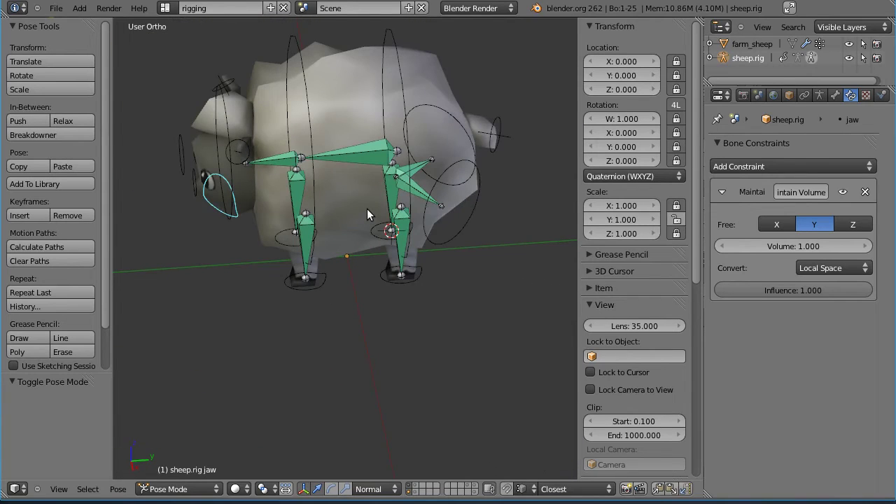
pyautogui.press('KP_1')
pyautogui.press('KP_3')
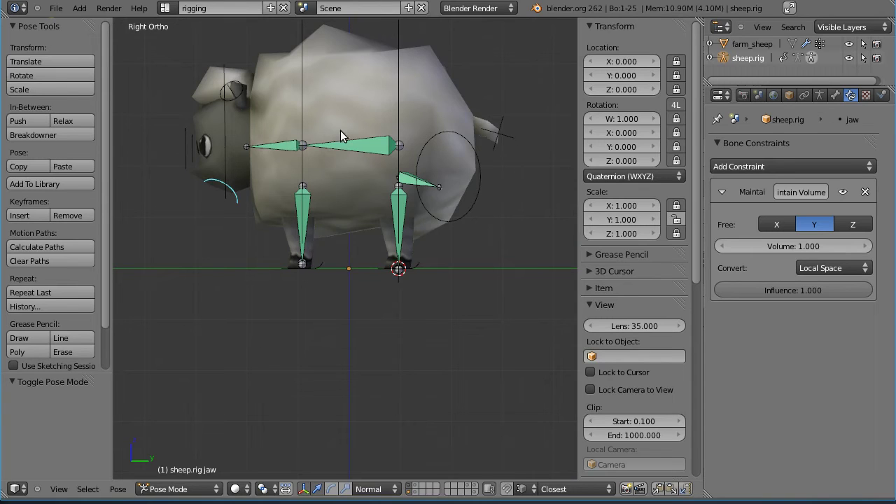
pyautogui.keyDown('shift'); pyautogui.moveTo(341, 133); pyautogui.dragTo(353, 234, button='middle'); pyautogui.keyUp('shift')
pyautogui.scroll(2, 342, 210)
pyautogui.scroll(-1, 353, 234)
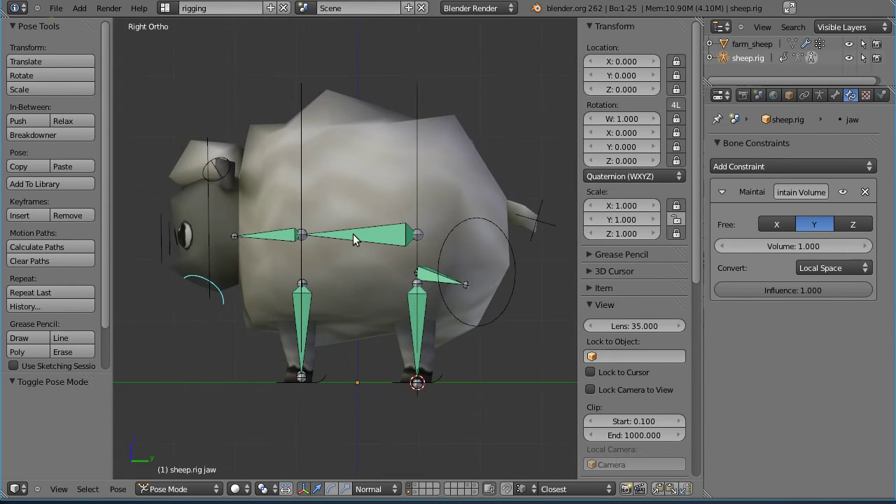